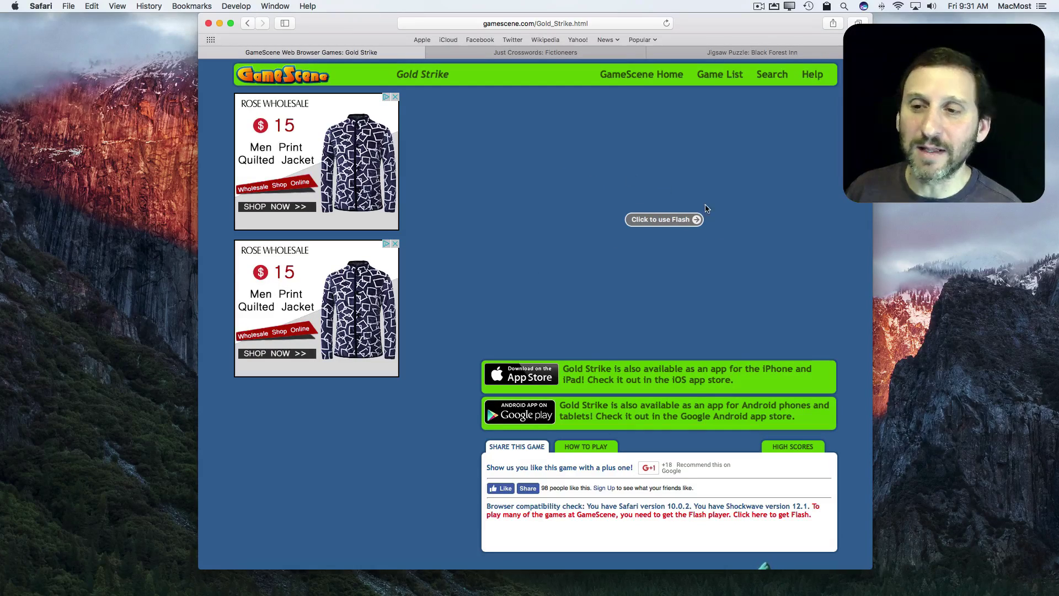
# - Request Flash twice on the Gold Strike page, dismissing the permission prompt each time
pyautogui.click(666, 218)
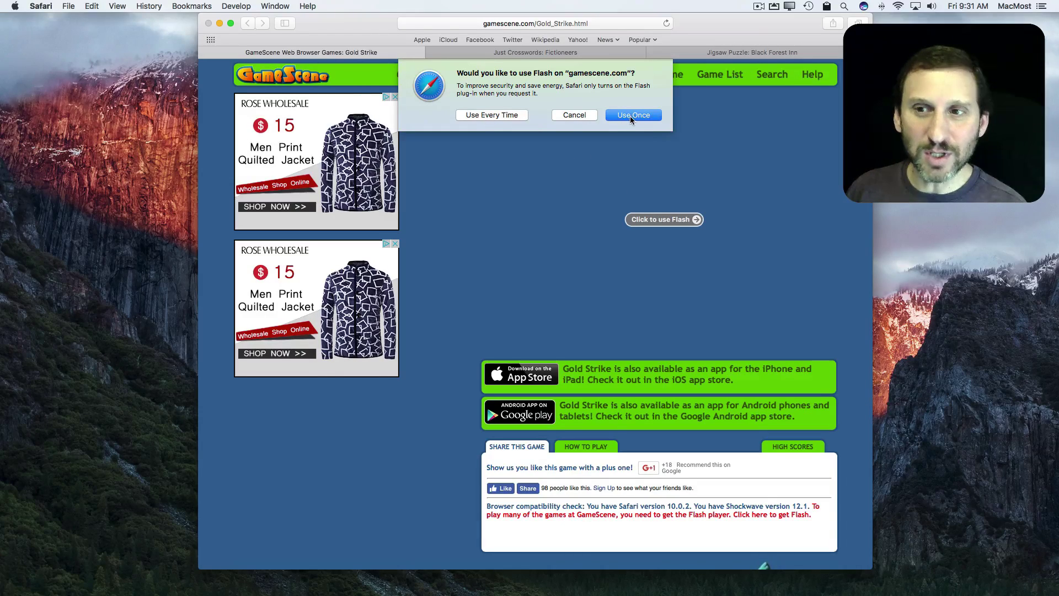
pyautogui.click(580, 114)
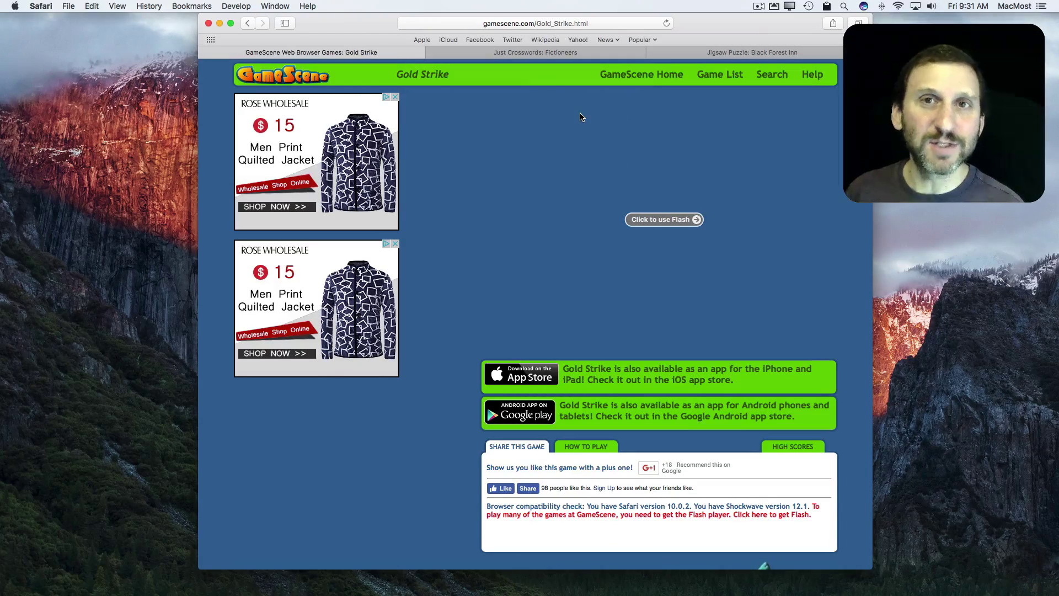
pyautogui.click(660, 220)
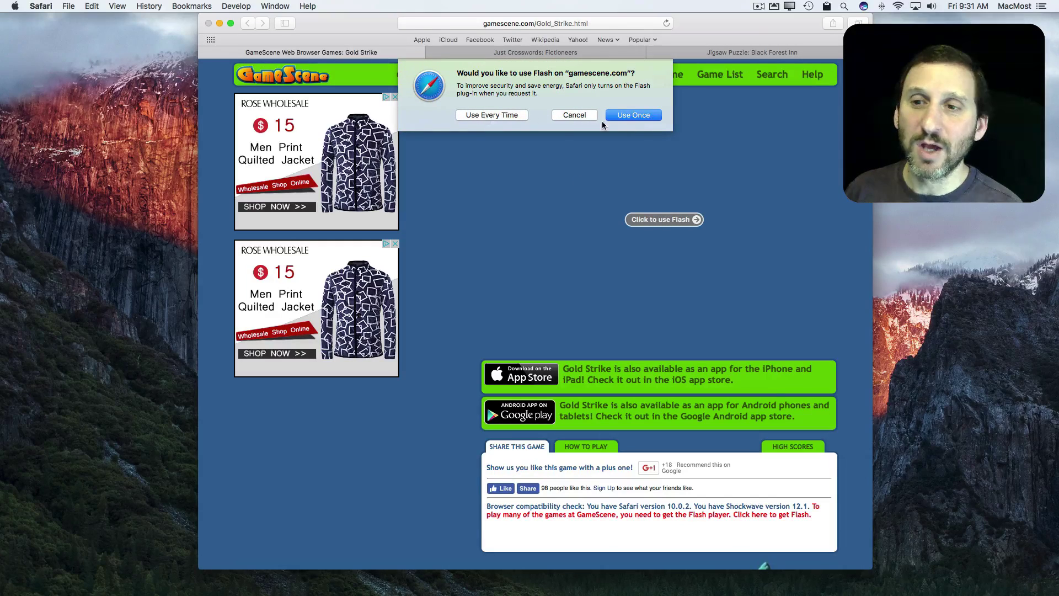
pyautogui.click(574, 116)
# - Set Adobe Flash Player to On for gamescene.com in Safari's plug-in settings
pyautogui.click(41, 5)
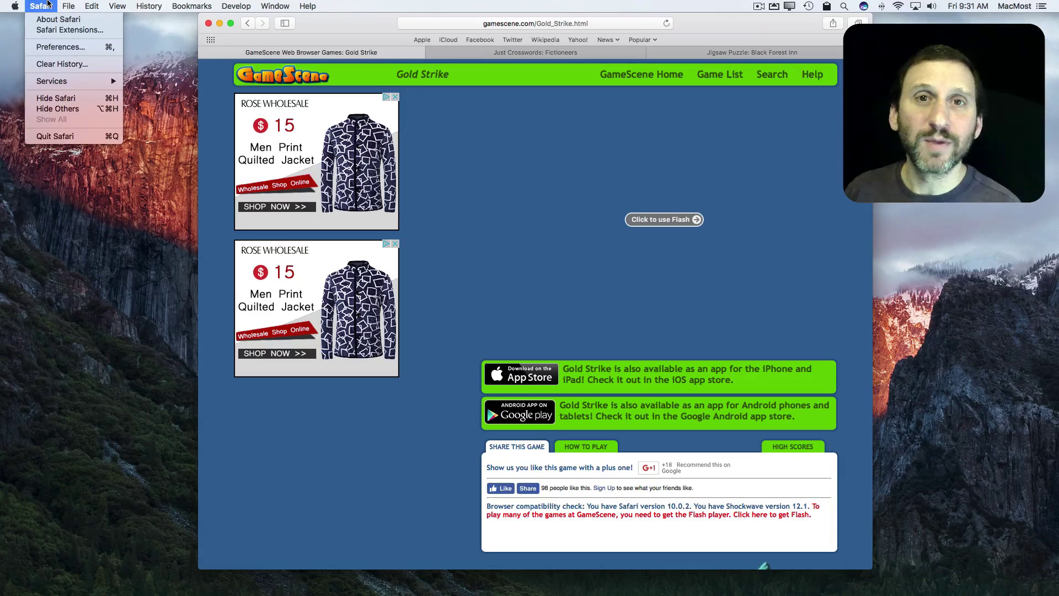
pyautogui.click(51, 48)
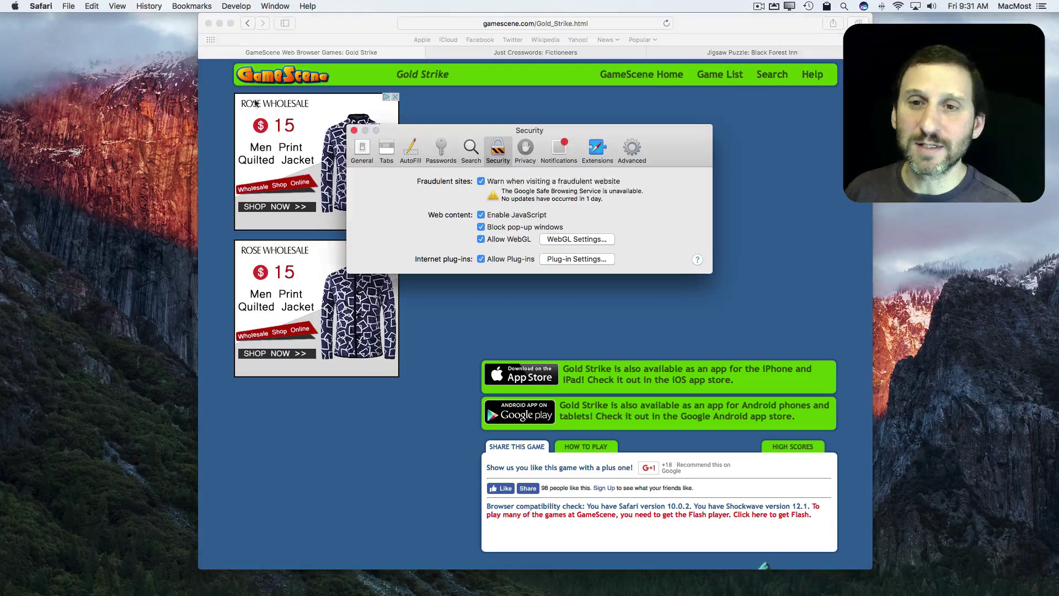
pyautogui.click(576, 260)
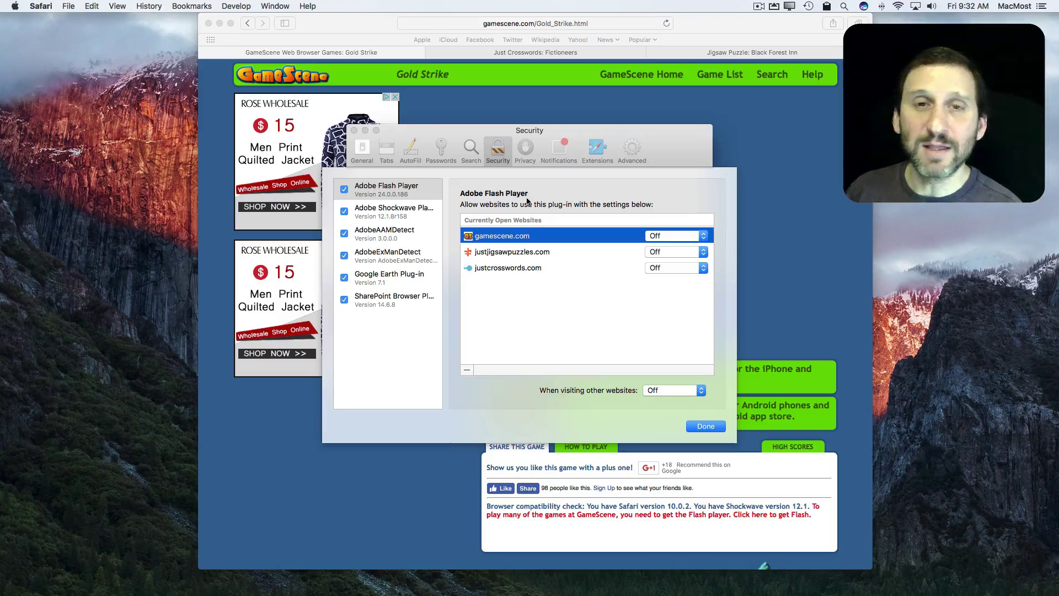
pyautogui.click(691, 235)
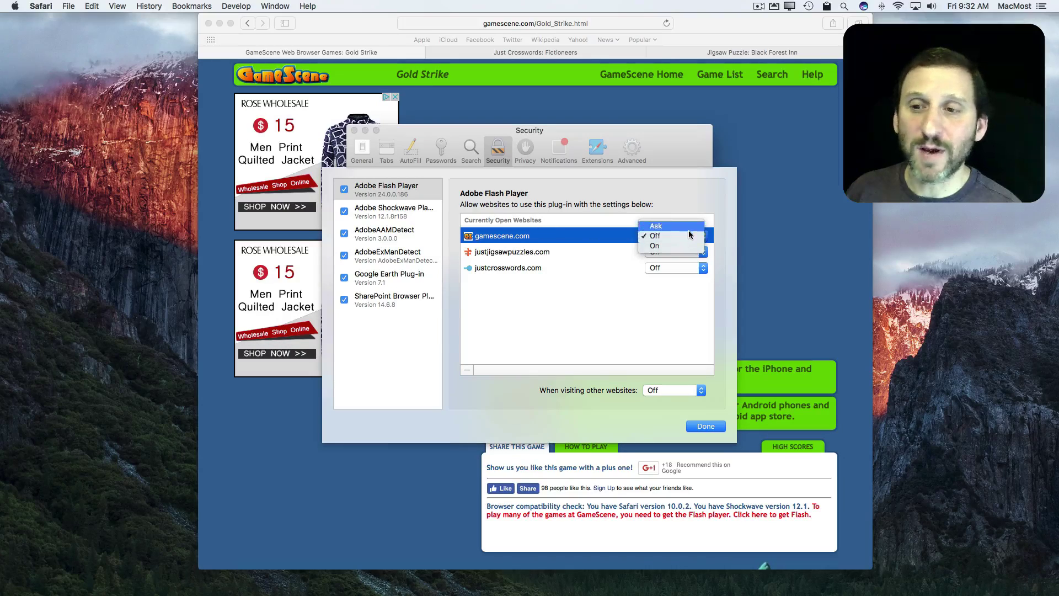
pyautogui.click(688, 246)
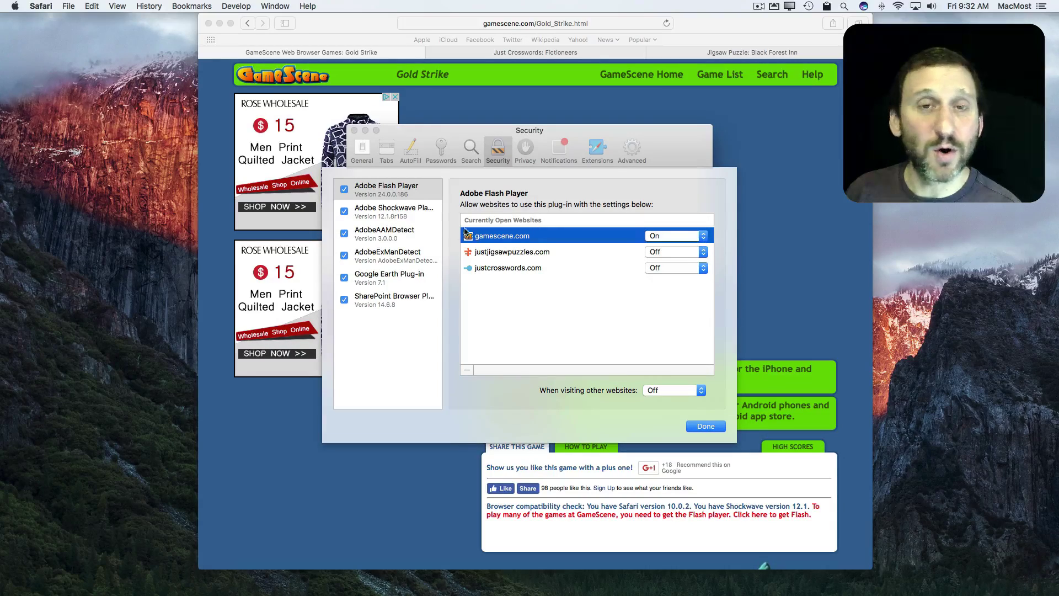
pyautogui.click(670, 391)
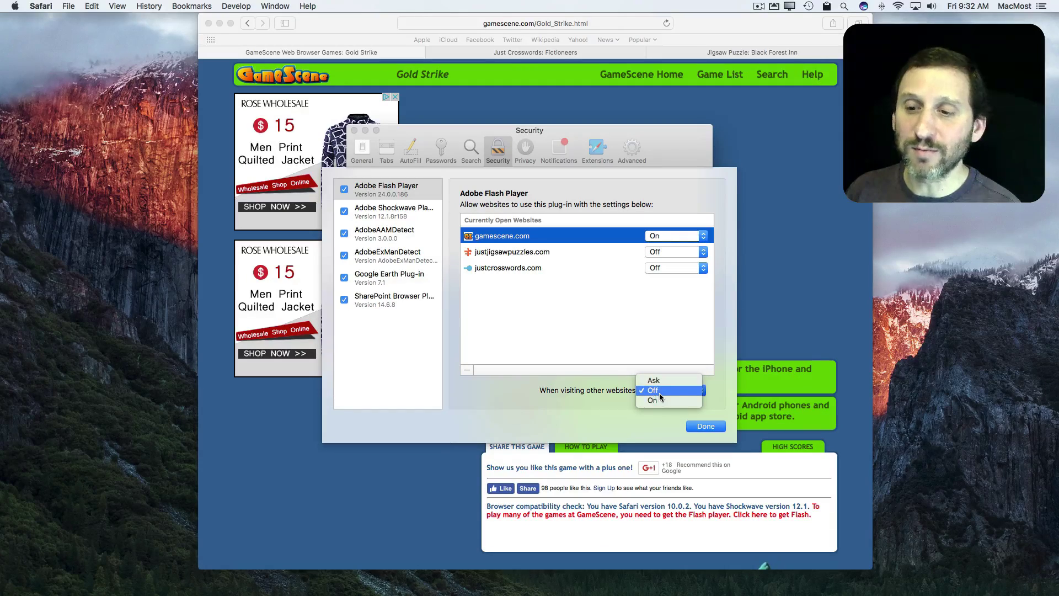
# - Keep other websites Off and always allow Flash on Gold Strike (gamescene.com)
pyautogui.click(658, 402)
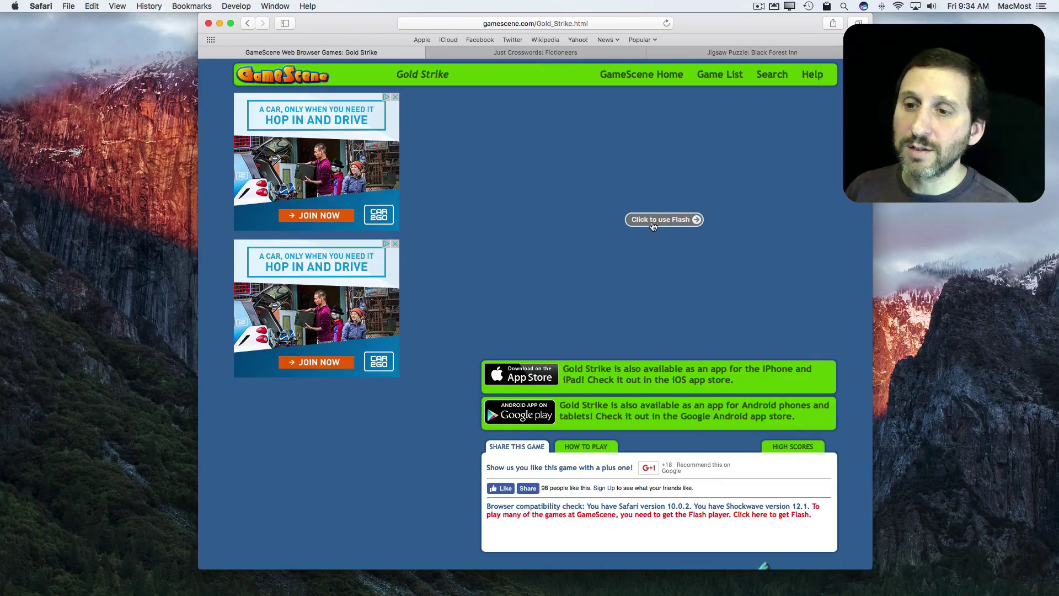
pyautogui.click(664, 219)
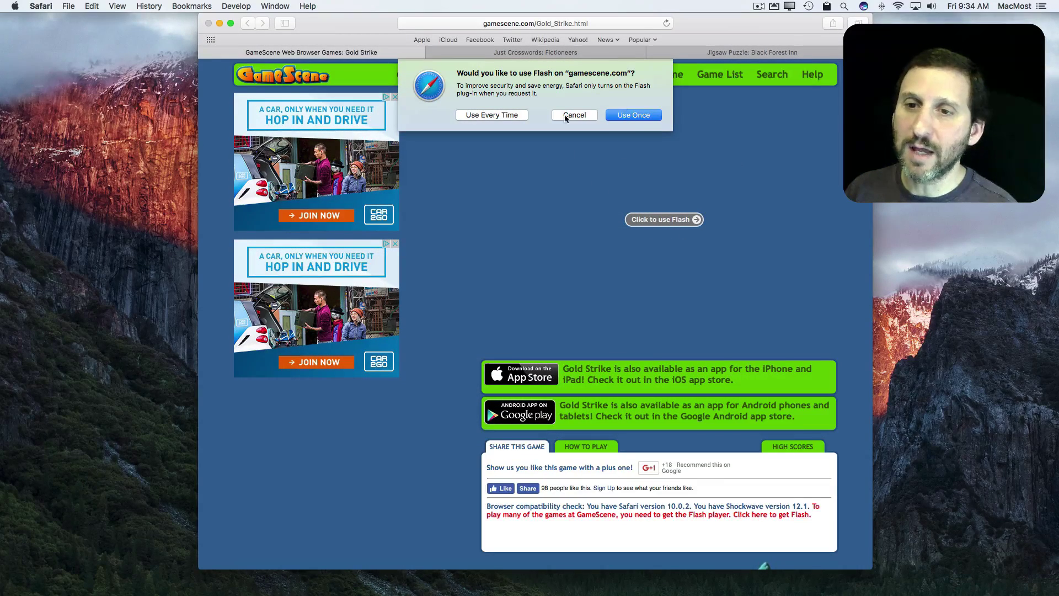
pyautogui.click(492, 114)
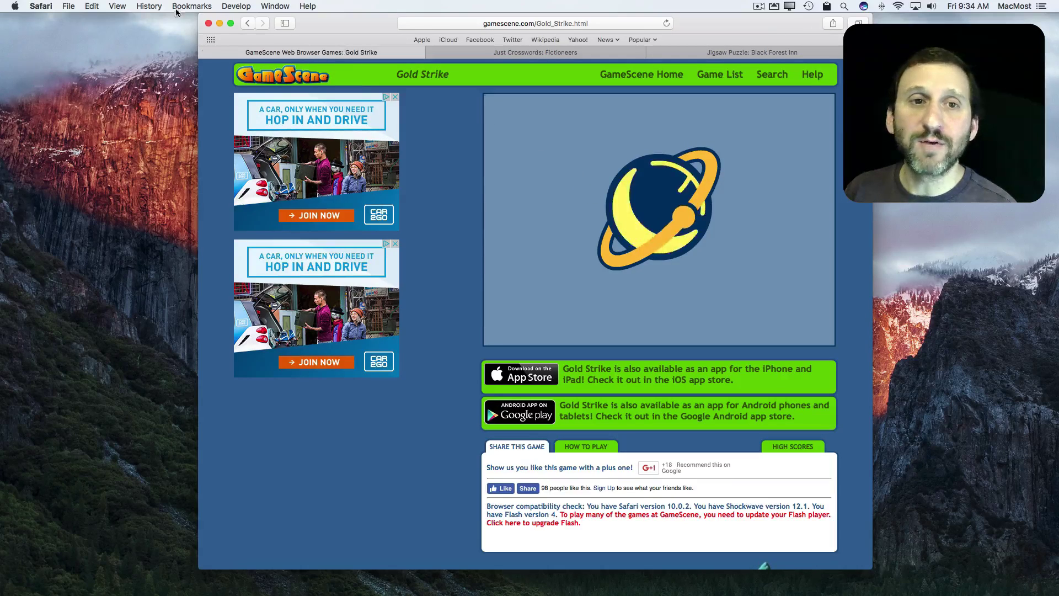
pyautogui.click(40, 6)
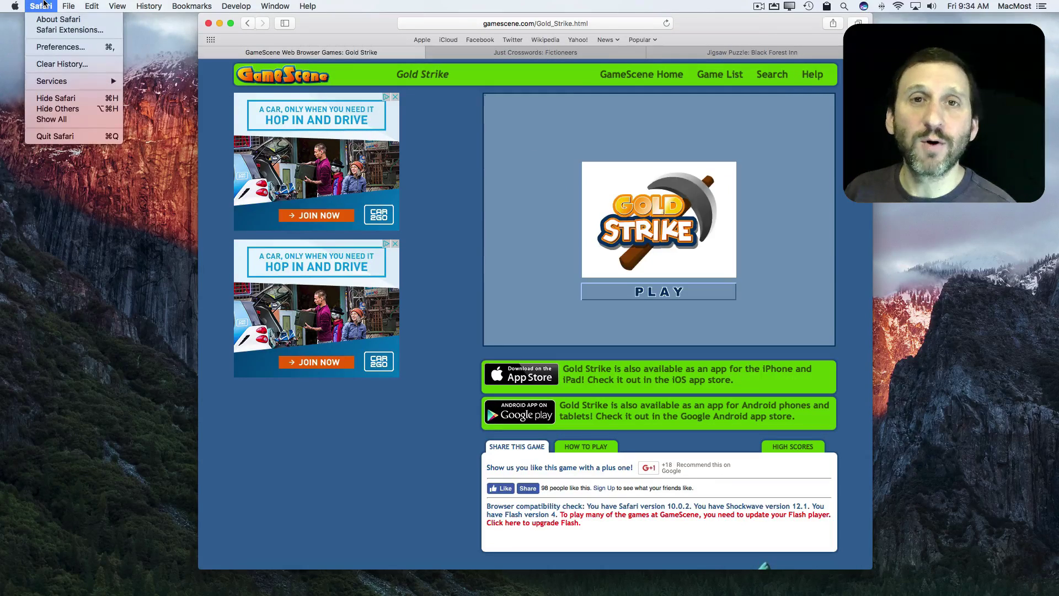
pyautogui.click(545, 114)
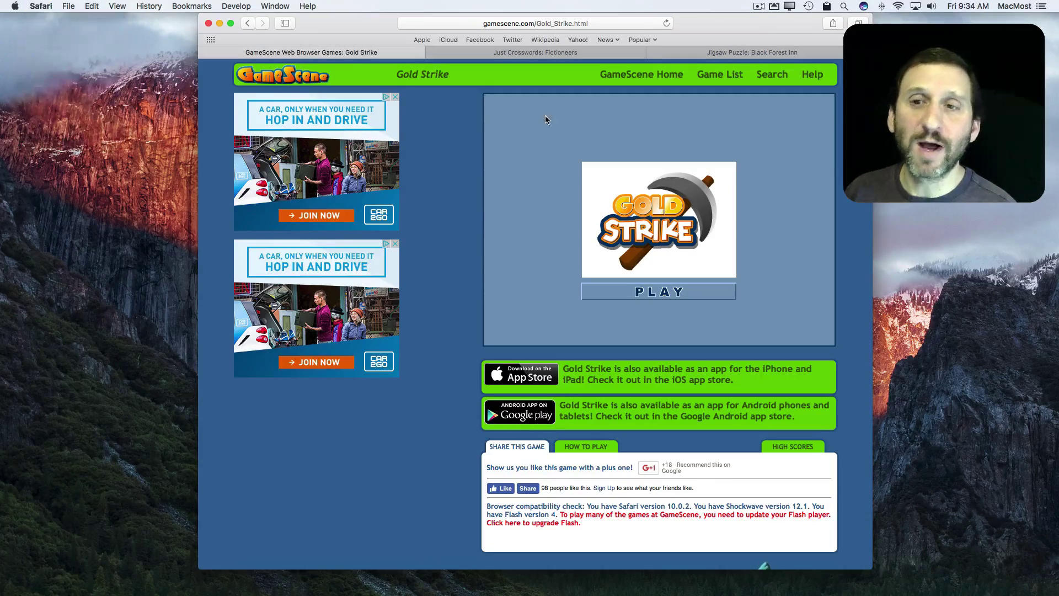
# - Always allow Flash on the Just Crosswords: Fictioneers page (justcrosswords.com)
pyautogui.click(497, 52)
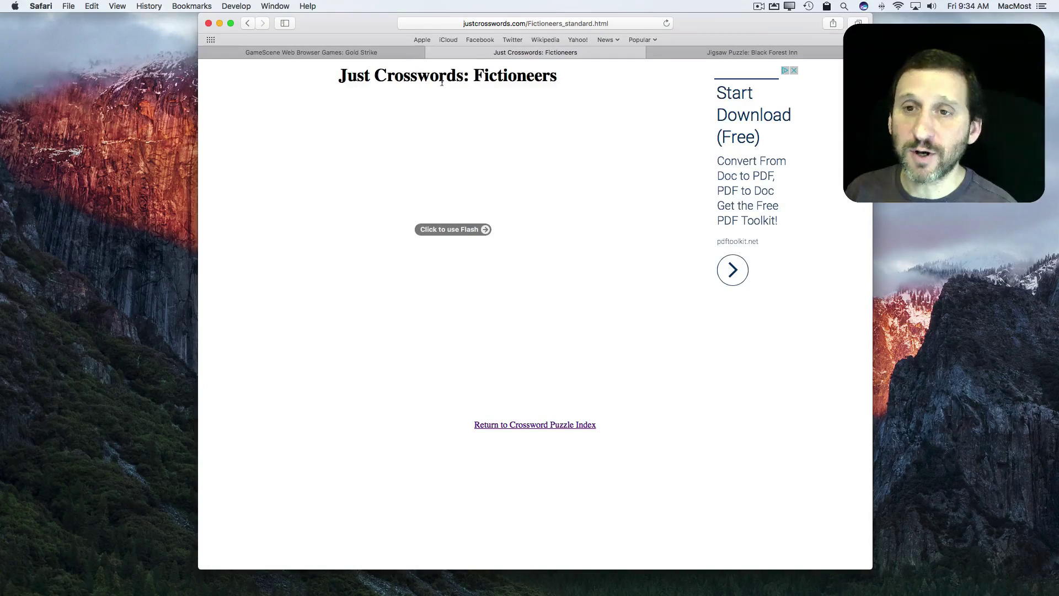
pyautogui.click(448, 229)
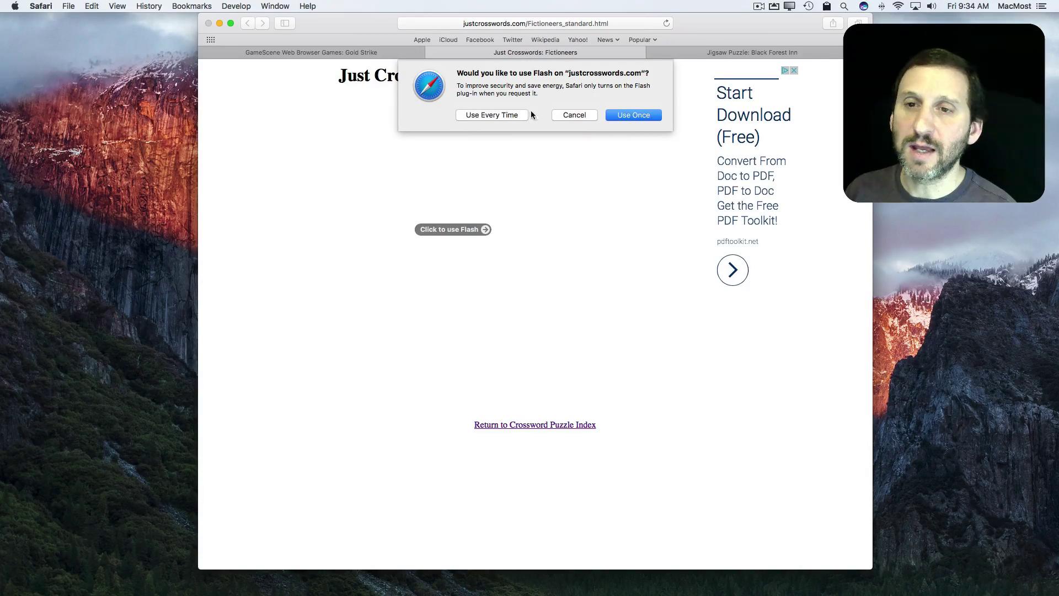
pyautogui.click(492, 115)
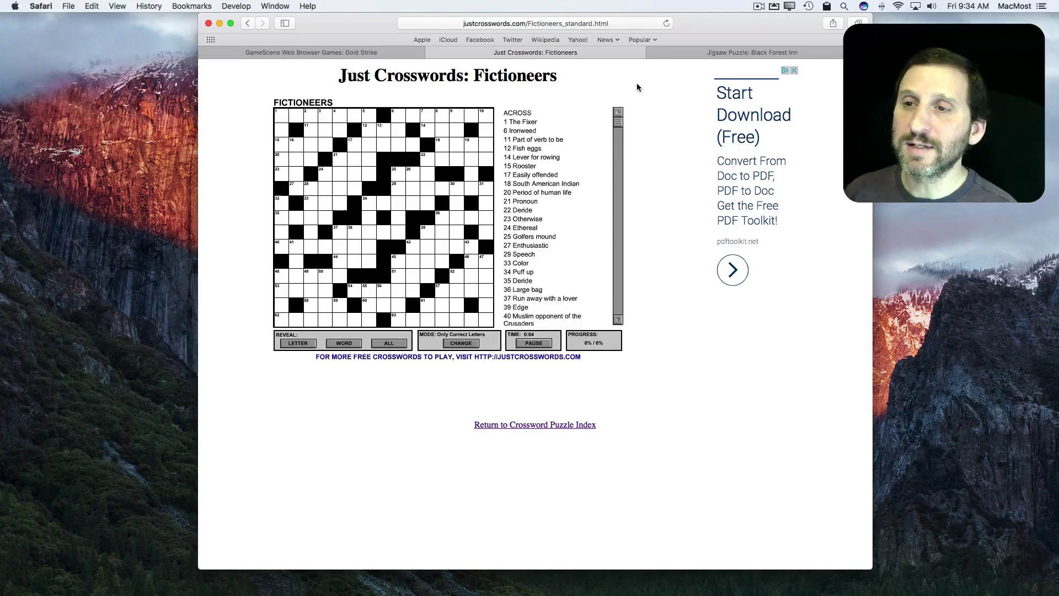
# - Switch to the Jigsaw Puzzle: Black Forest Inn tab
pyautogui.click(751, 51)
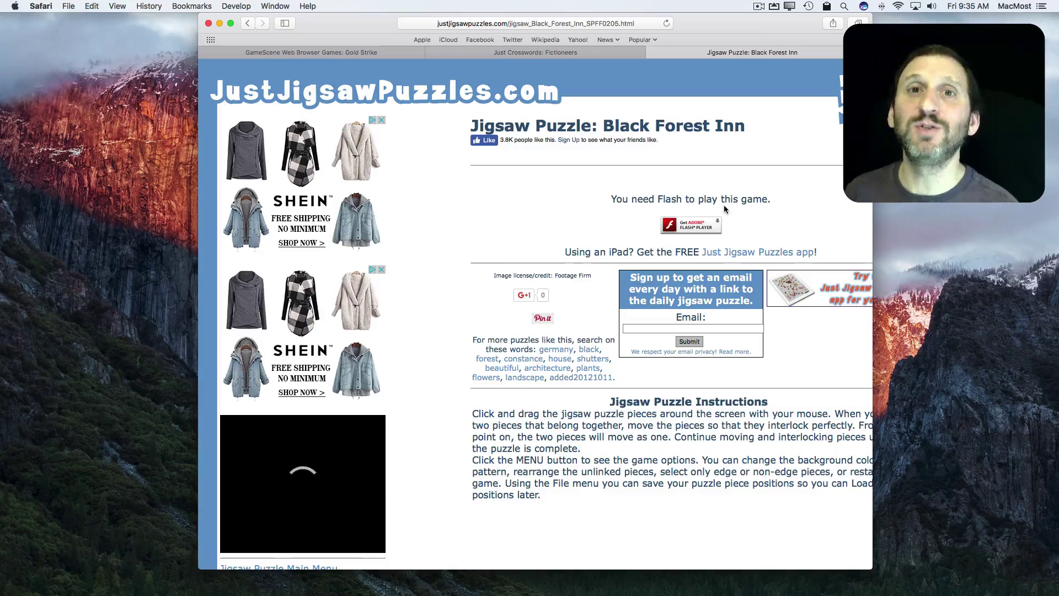
# - Turn Adobe Flash Player On for justjigsawpuzzles.com, then close Plug-in Settings and Preferences
pyautogui.click(41, 6)
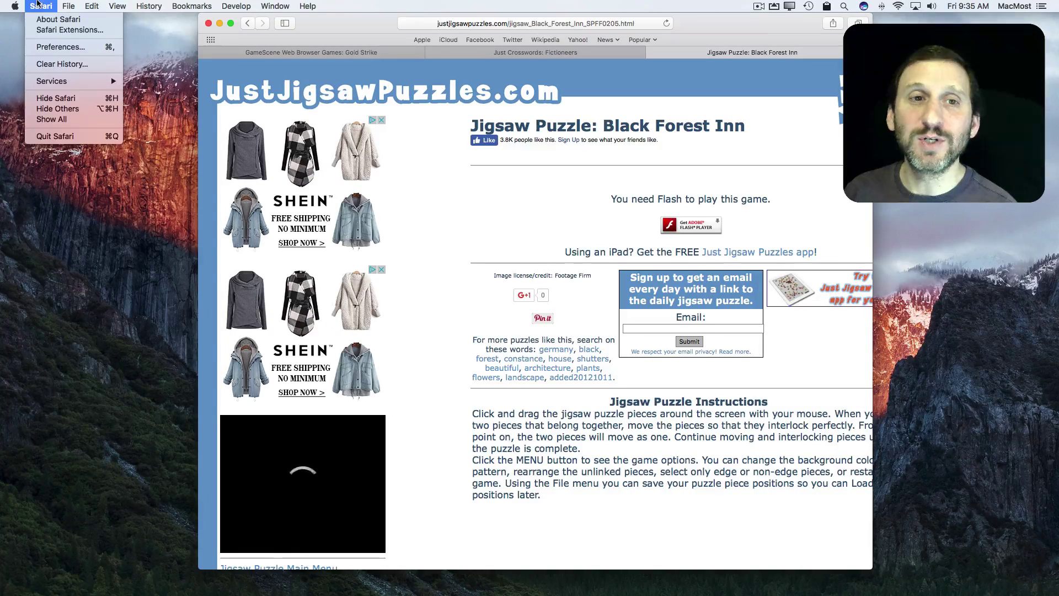
pyautogui.click(60, 47)
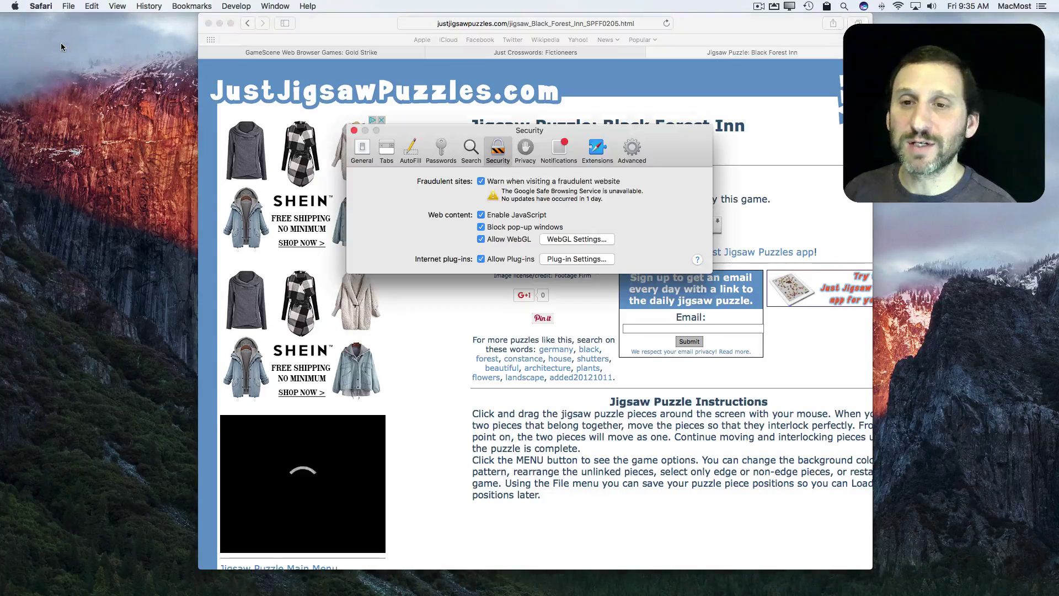
pyautogui.click(577, 260)
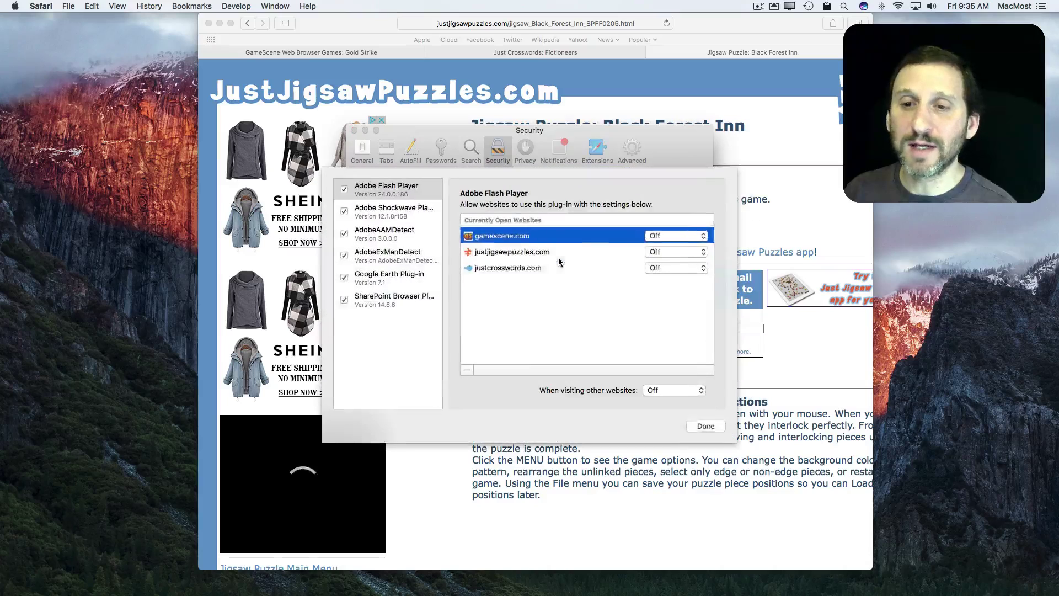
pyautogui.click(675, 269)
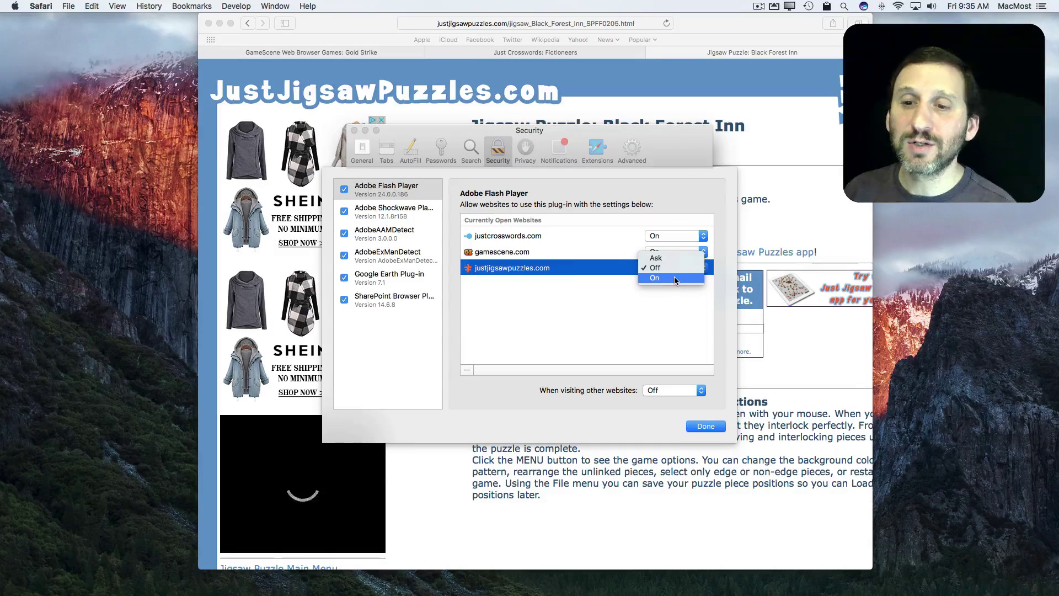
pyautogui.click(675, 278)
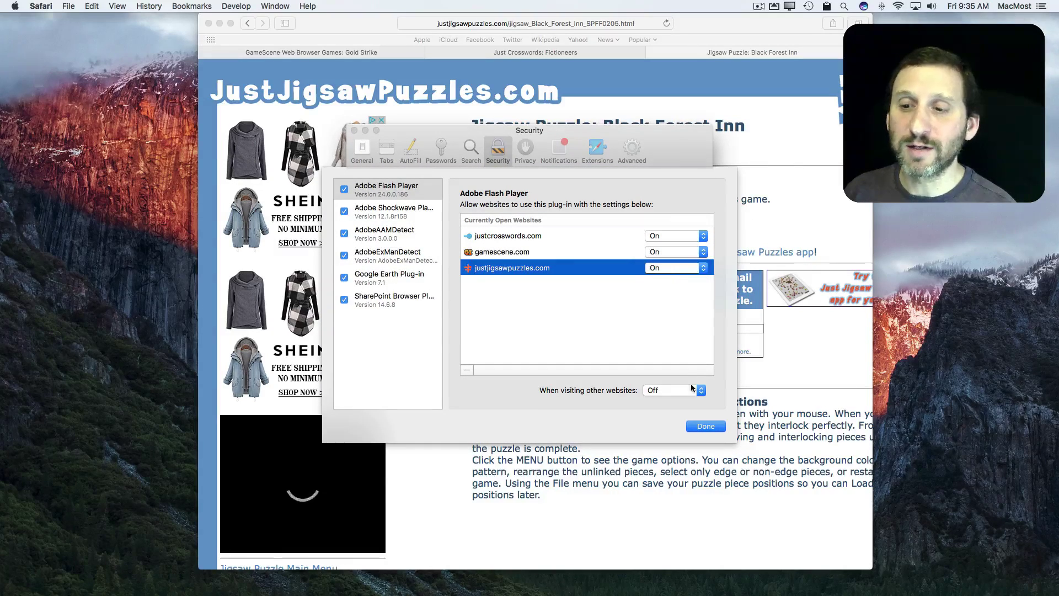
pyautogui.click(705, 427)
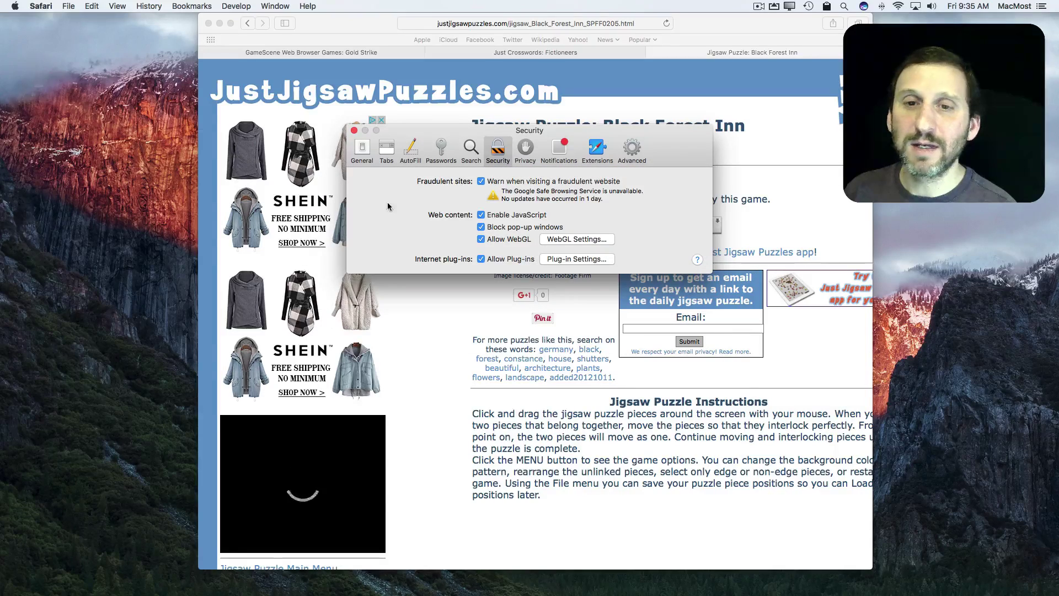
pyautogui.click(354, 131)
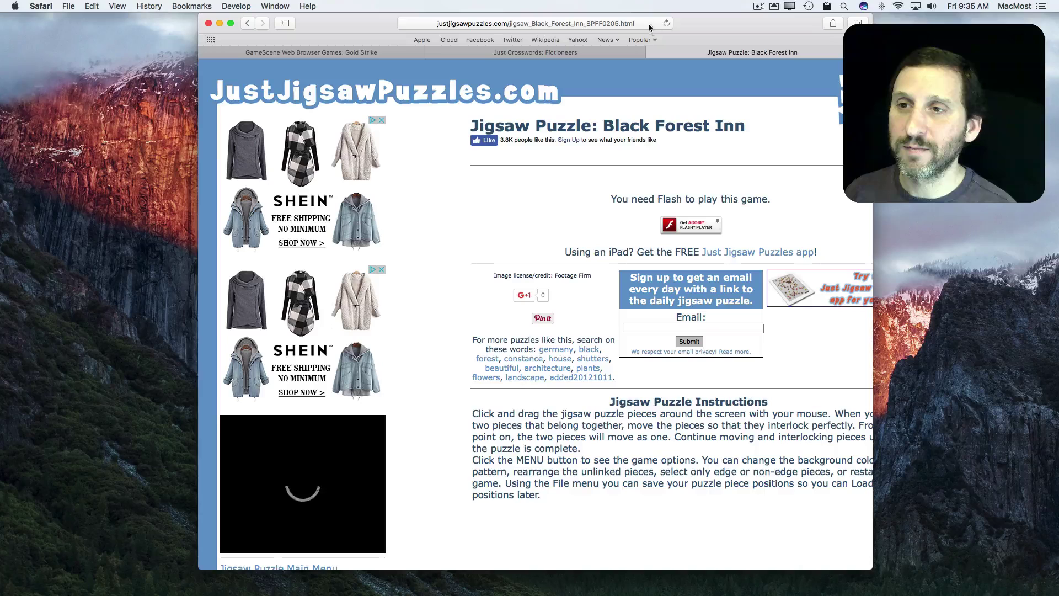
# - Reload the Black Forest Inn page, start the jigsaw, and drag four pieces around
pyautogui.click(668, 23)
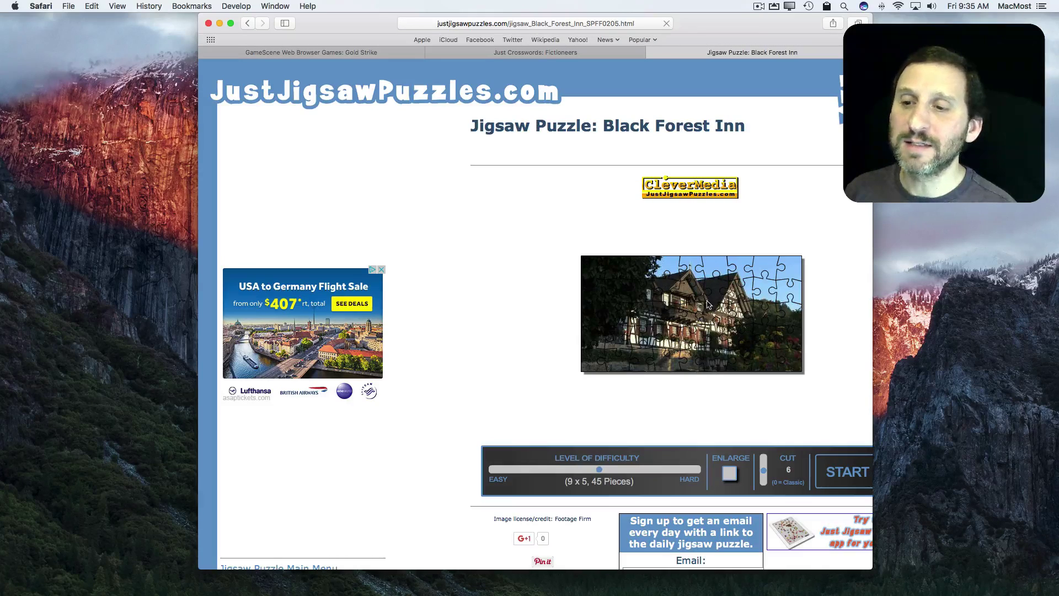
pyautogui.click(700, 306)
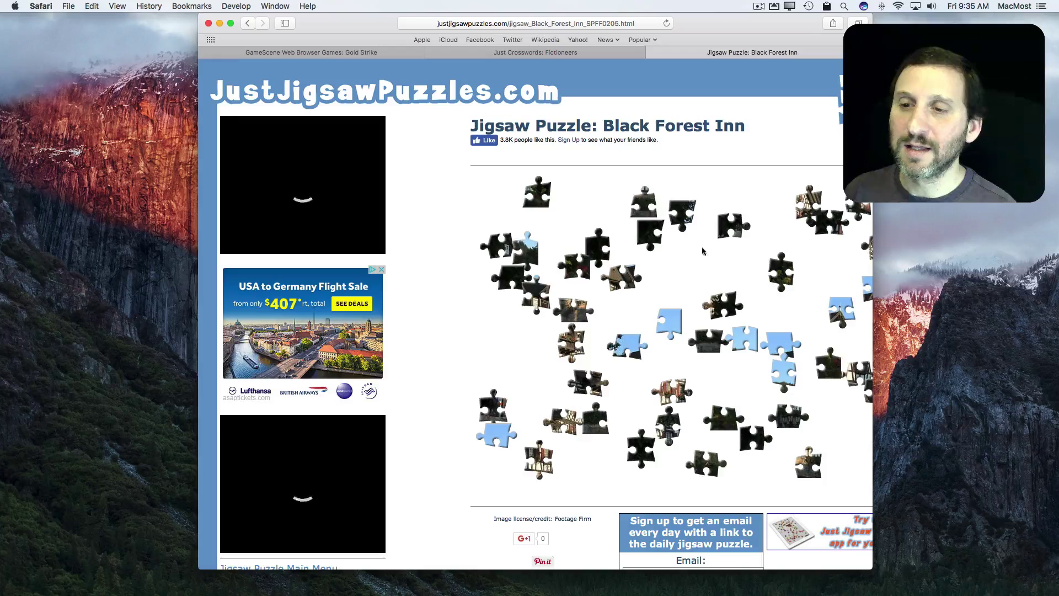
pyautogui.moveTo(650, 236); pyautogui.dragTo(630, 273)
pyautogui.moveTo(644, 201)
pyautogui.mouseDown()
pyautogui.moveTo(571, 209)
pyautogui.moveTo(653, 256)
pyautogui.mouseUp()
pyautogui.moveTo(681, 214); pyautogui.dragTo(637, 195)
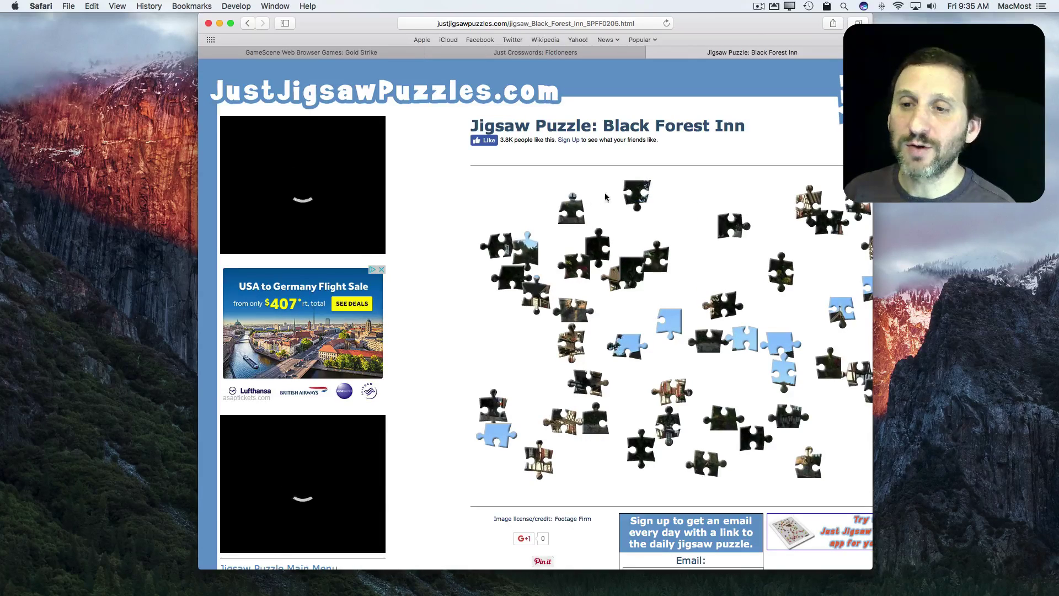
pyautogui.moveTo(528, 244); pyautogui.dragTo(528, 199)
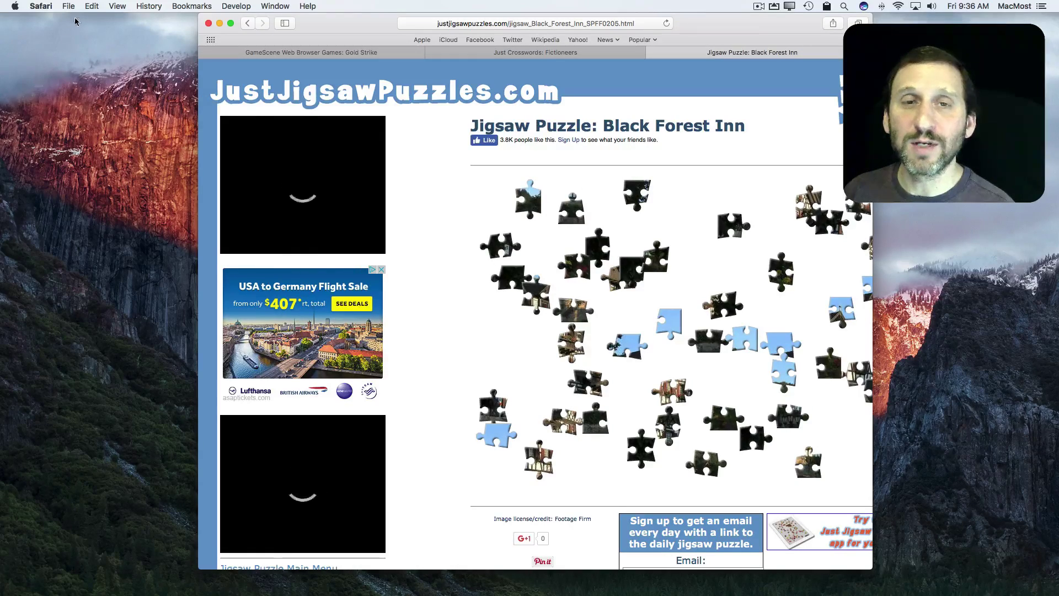
# - Reopen the Flash plug-in site settings and check the other-websites popup, leaving it Off
pyautogui.click(48, 7)
pyautogui.click(65, 48)
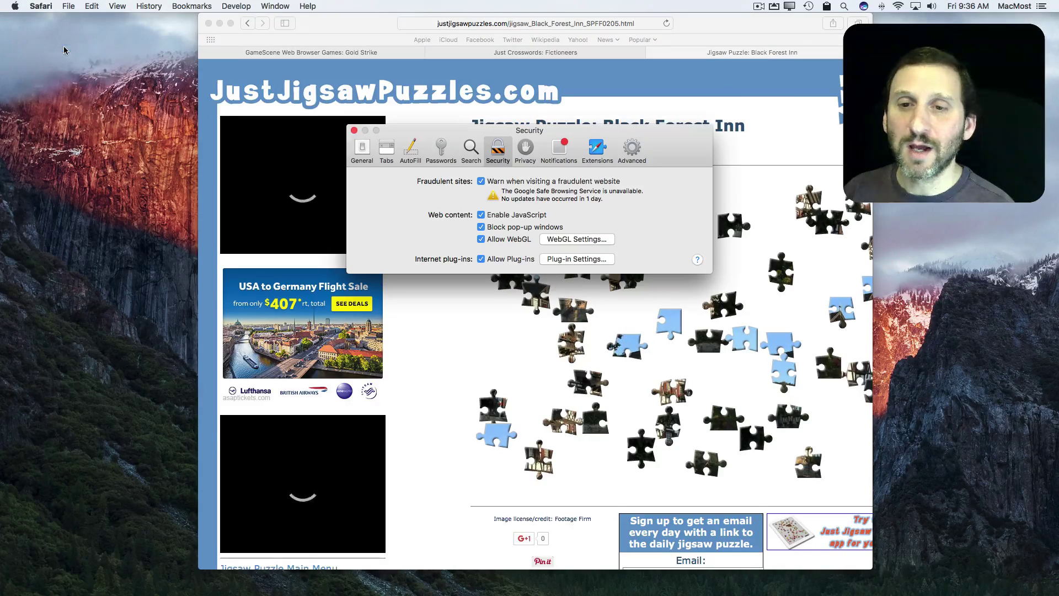
pyautogui.click(576, 258)
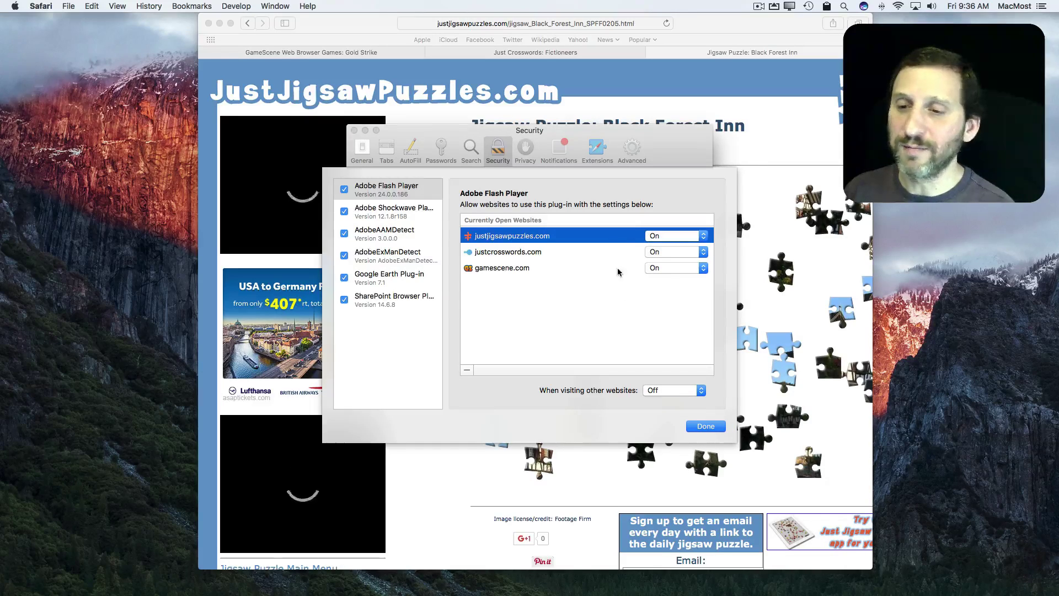
pyautogui.click(668, 388)
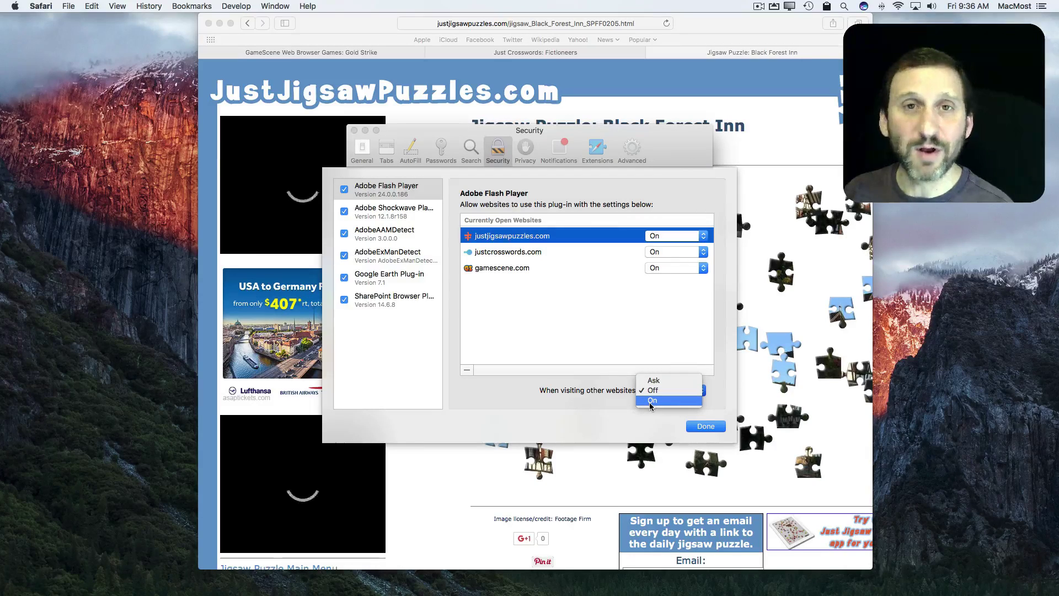
pyautogui.press('Escape')
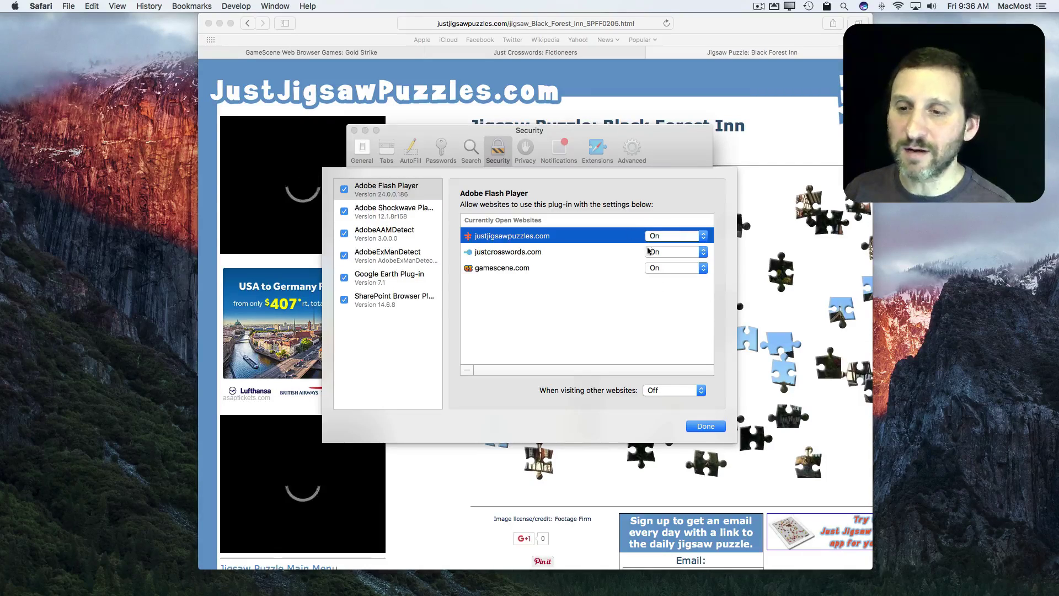
pyautogui.click(672, 390)
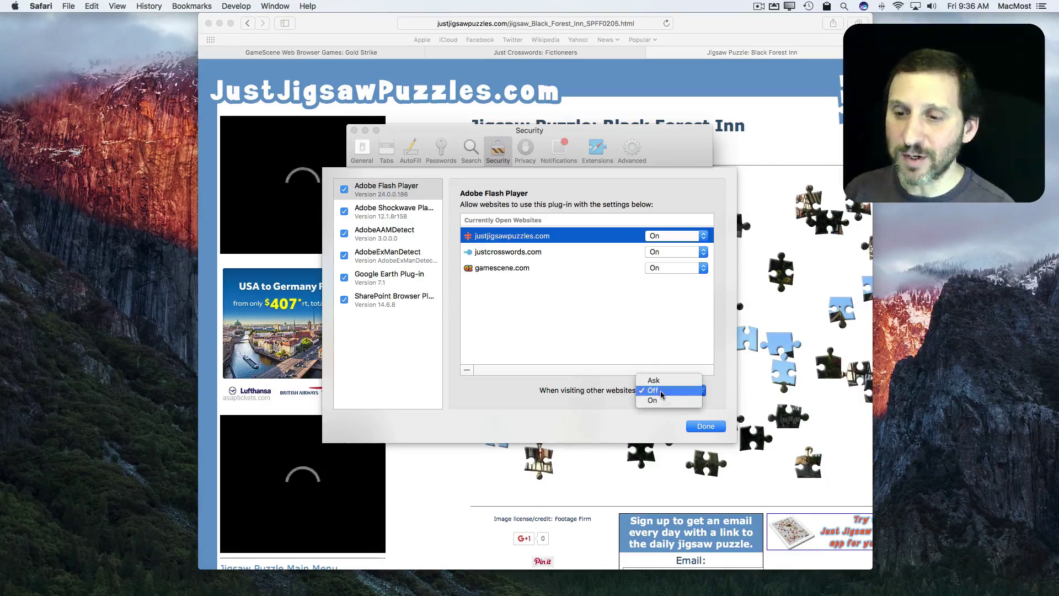
pyautogui.click(585, 329)
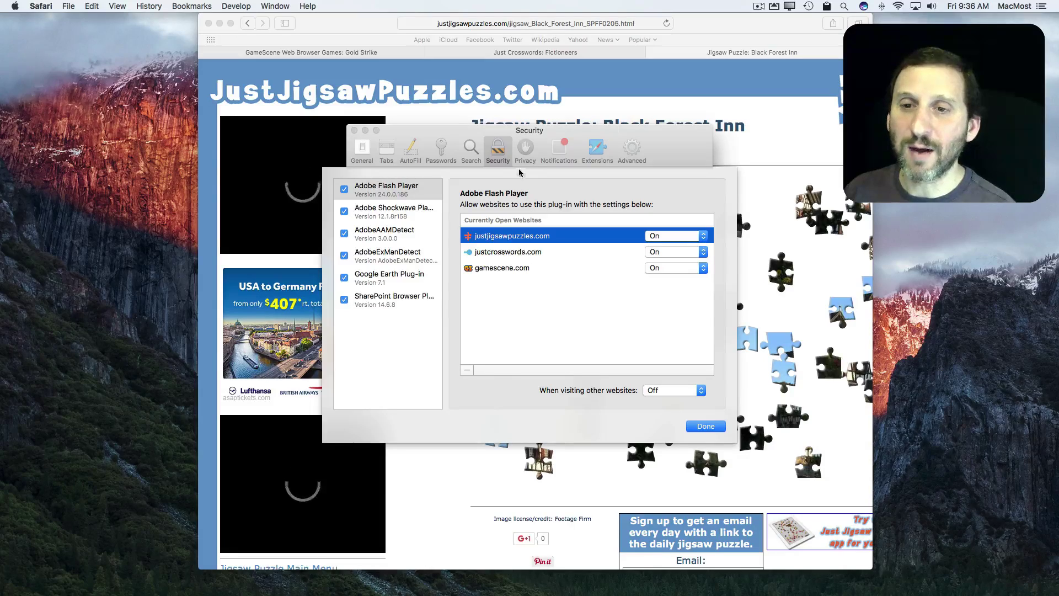